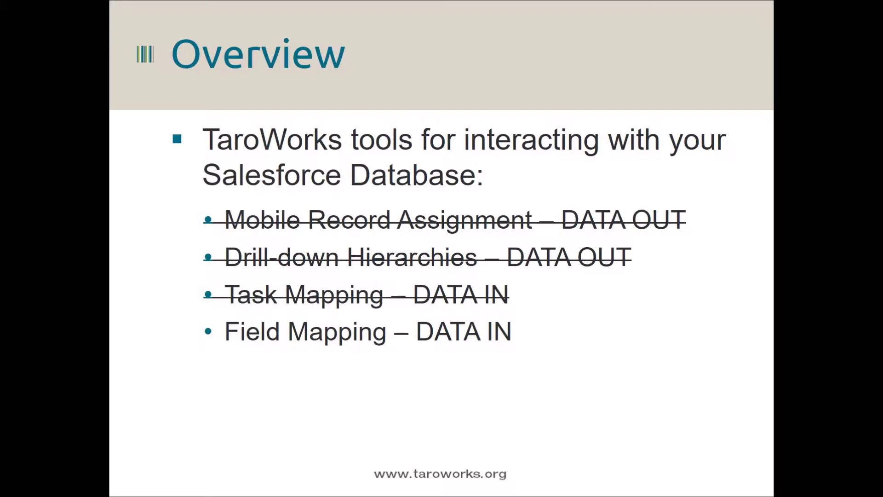
pyautogui.press('Right')
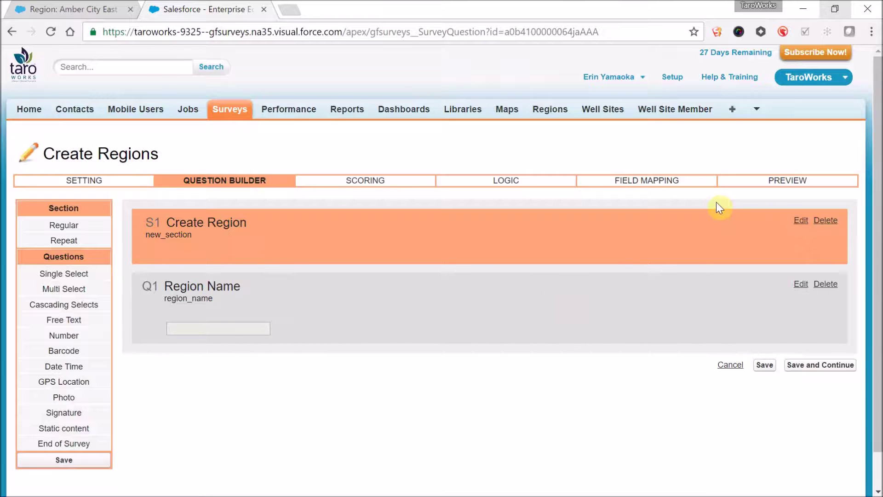
# Add Region as an object in the field mapping of the Create Regions survey.
pyautogui.click(691, 185)
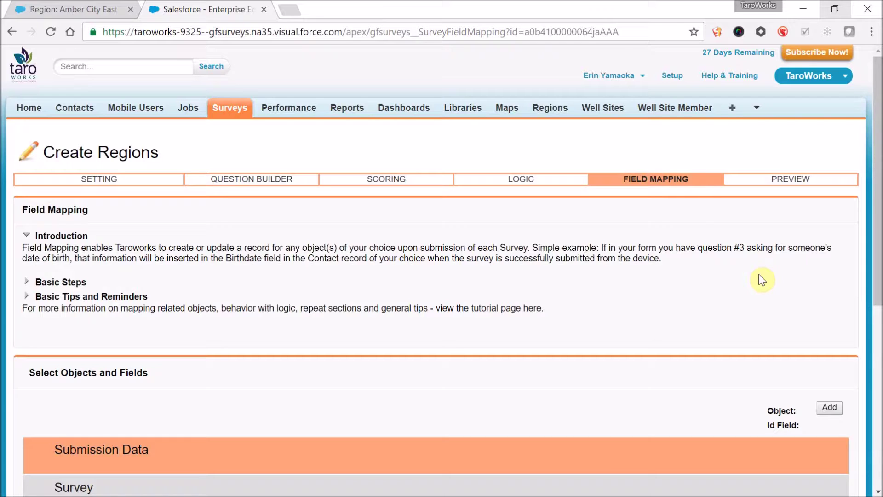
pyautogui.scroll(-3, 762, 280)
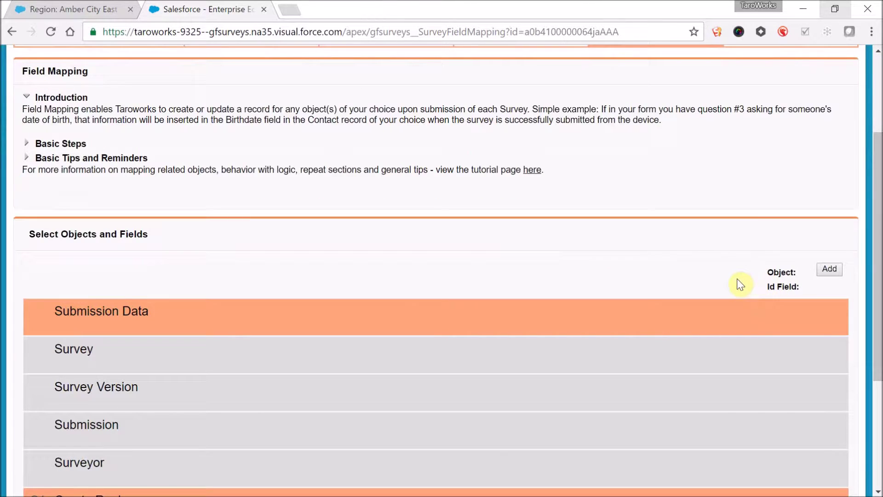
pyautogui.click(833, 272)
pyautogui.click(764, 269)
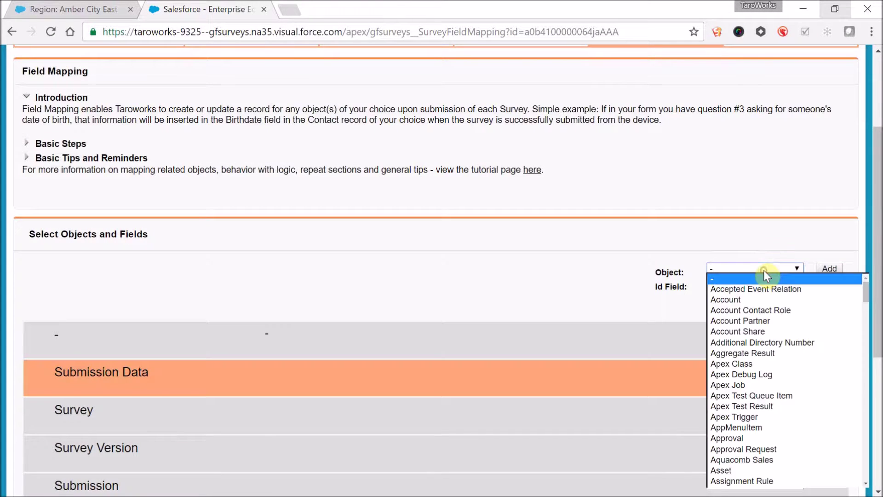
pyautogui.press('r')
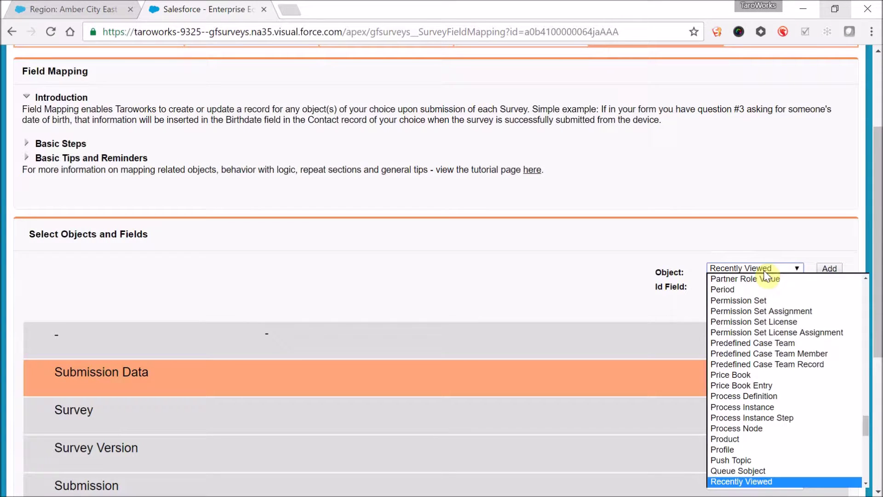
pyautogui.press('g')
pyautogui.write('re')
pyautogui.press('Return')
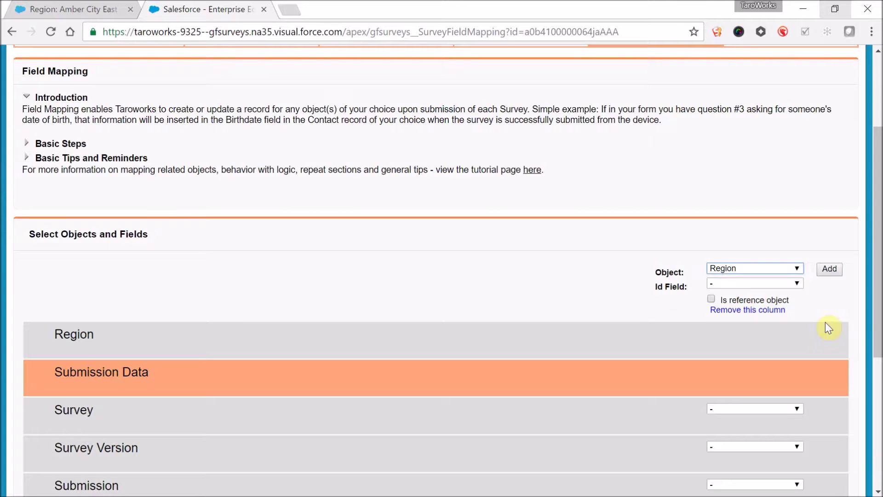
# Map the Region Name question to the Region object's Region Name field and save the field mapping.
pyautogui.scroll(-3, 827, 323)
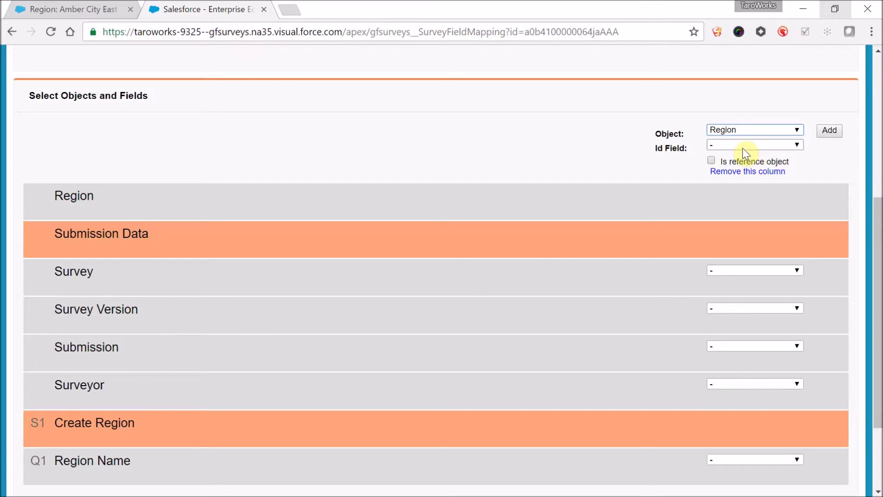
pyautogui.scroll(-2, 743, 148)
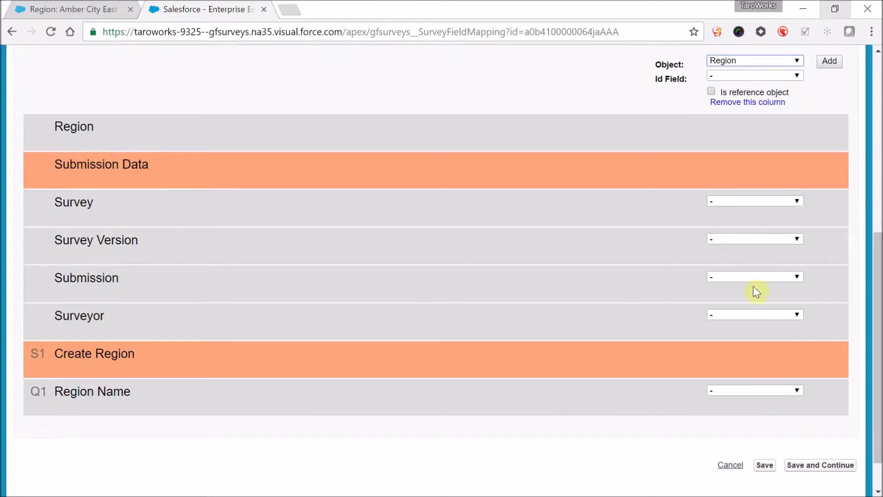
pyautogui.click(793, 392)
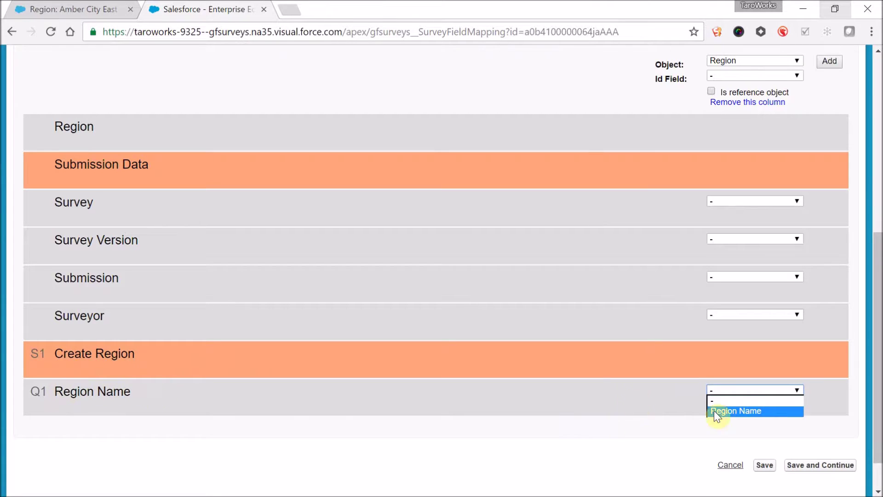
pyautogui.click(746, 410)
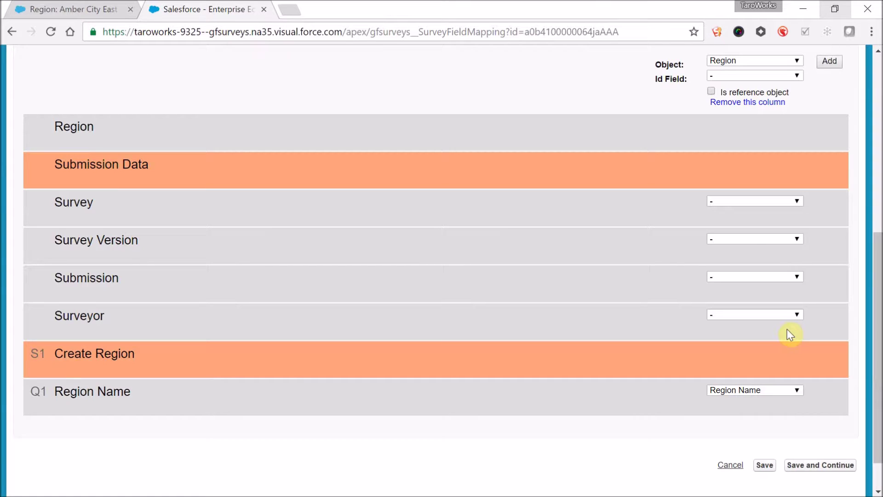
pyautogui.click(765, 464)
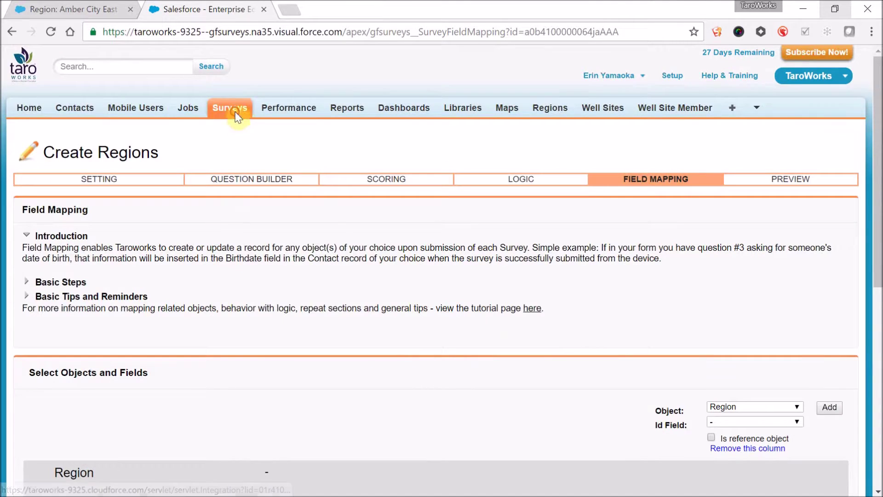
# Publish the draft Create Regions survey from the survey list.
pyautogui.click(236, 115)
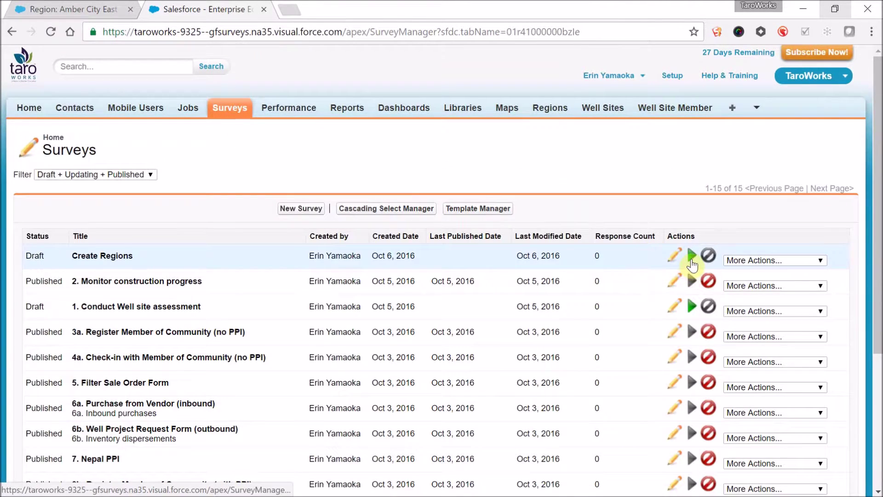
pyautogui.click(691, 255)
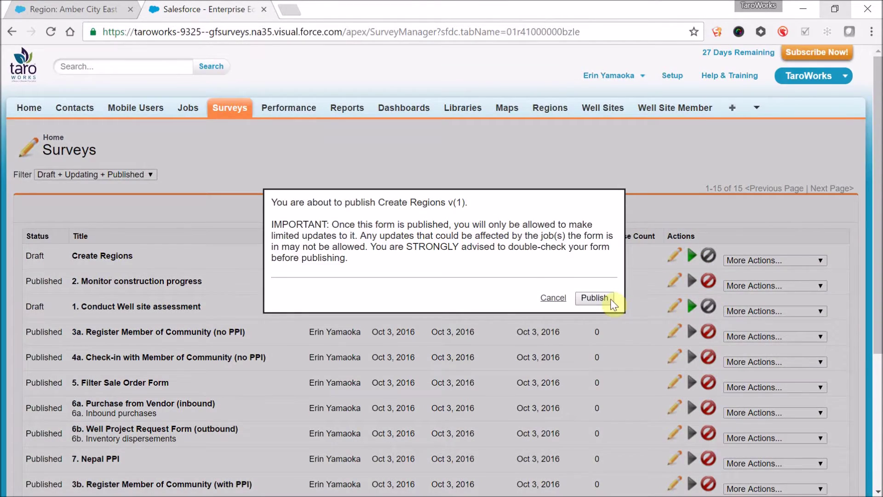
pyautogui.click(594, 298)
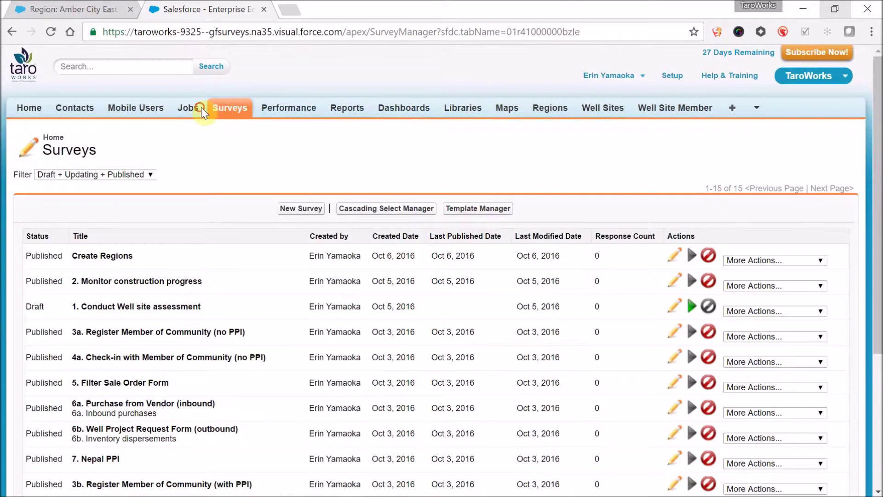
# Start a new job and name it Create Regions.
pyautogui.click(189, 113)
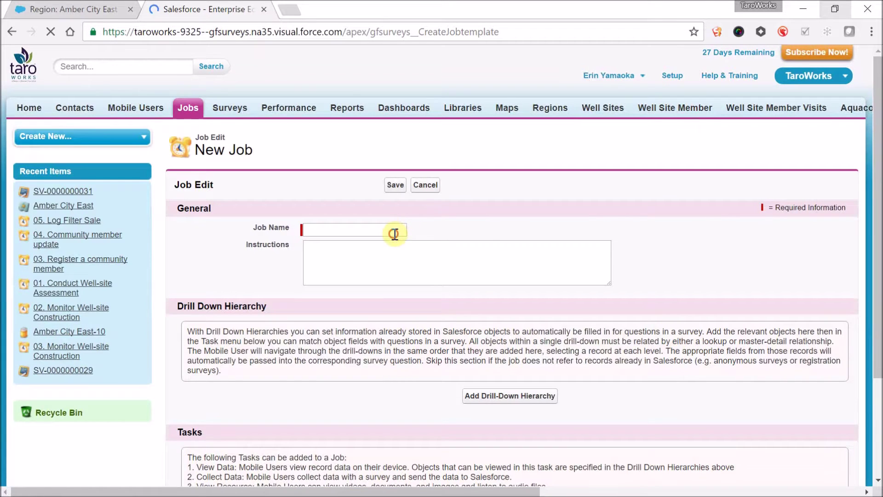
pyautogui.click(394, 233)
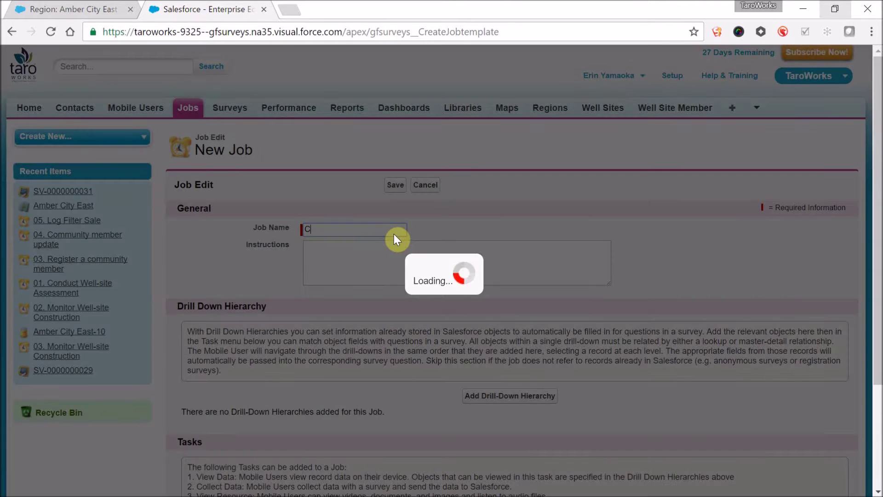
pyautogui.write('Create ')
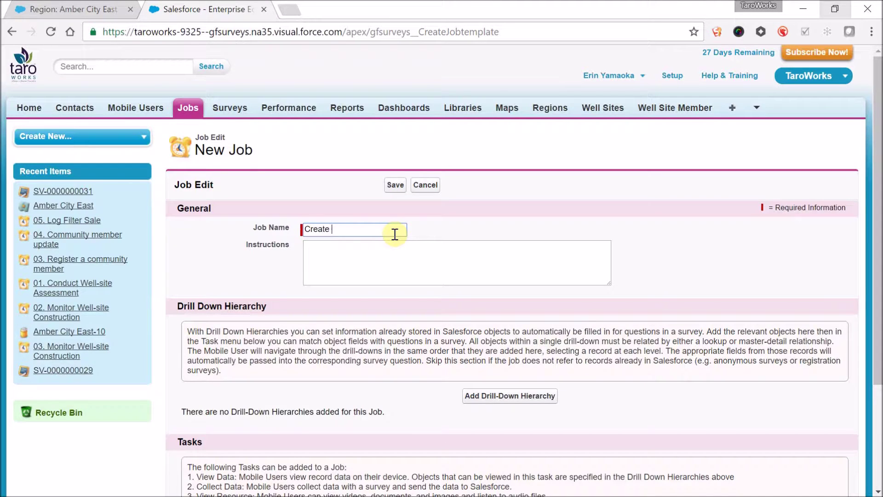
pyautogui.write('Regions')
pyautogui.click(575, 259)
# Add a Collect Data task titled Create Region to the job, using the Create Regions survey.
pyautogui.scroll(-1, 577, 259)
pyautogui.scroll(-2, 577, 259)
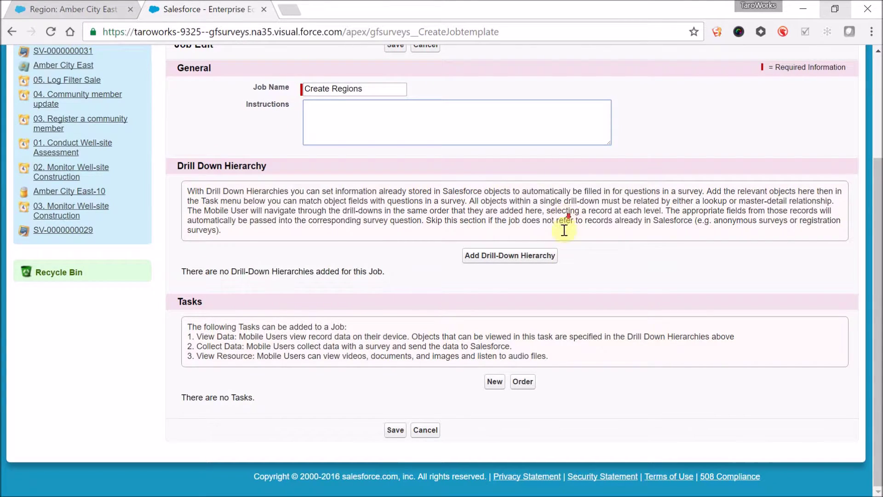
pyautogui.click(496, 383)
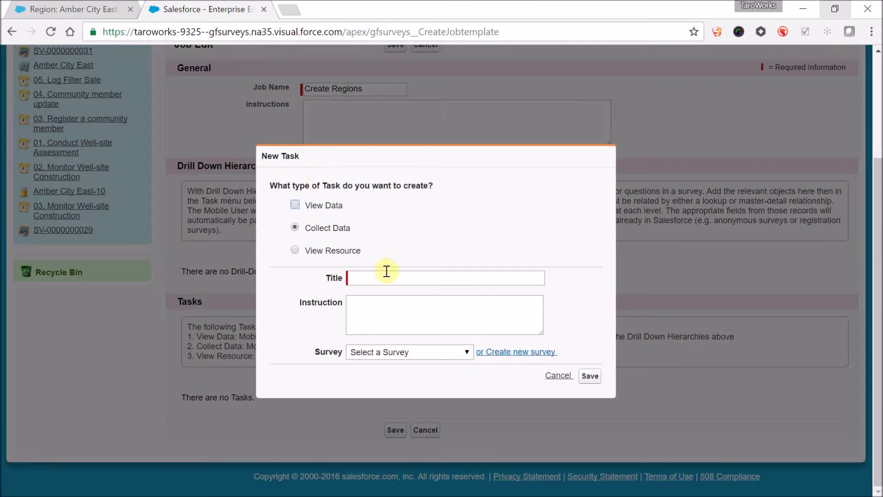
pyautogui.click(387, 273)
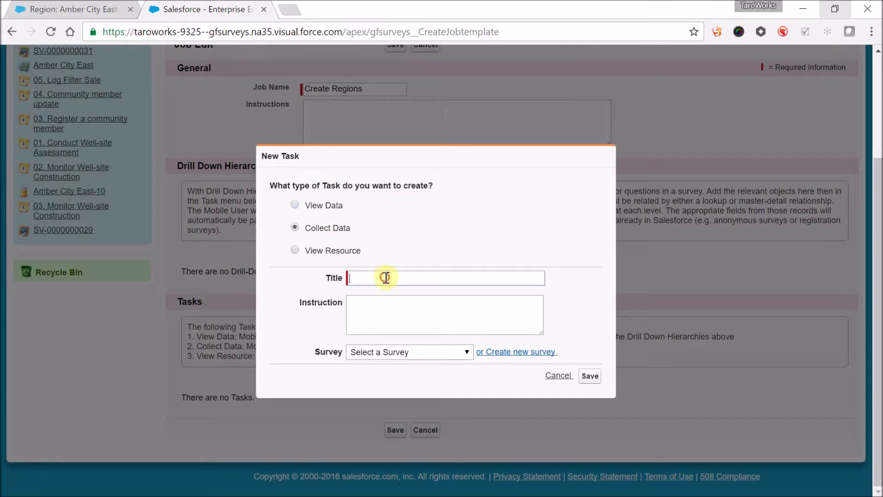
pyautogui.write('Create Region')
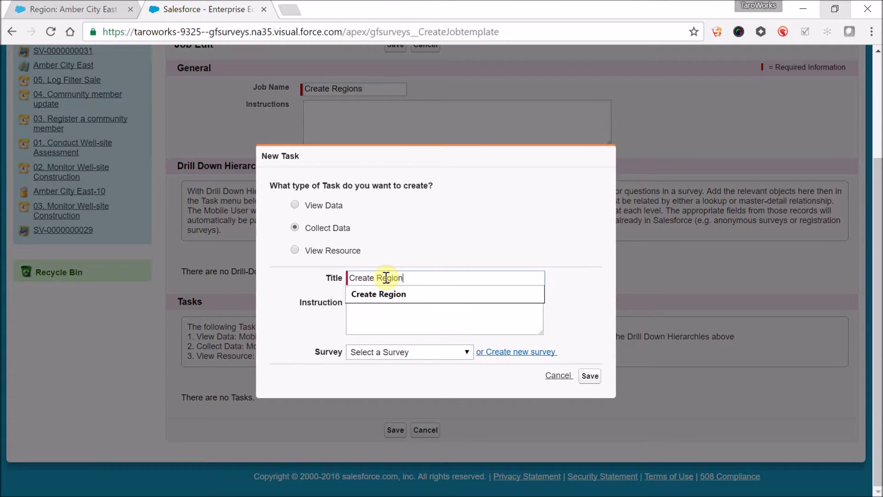
pyautogui.click(415, 352)
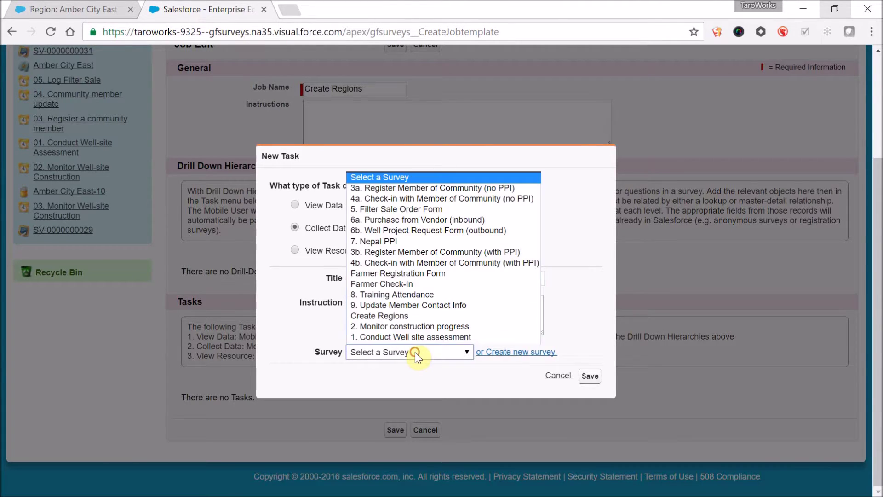
pyautogui.click(422, 316)
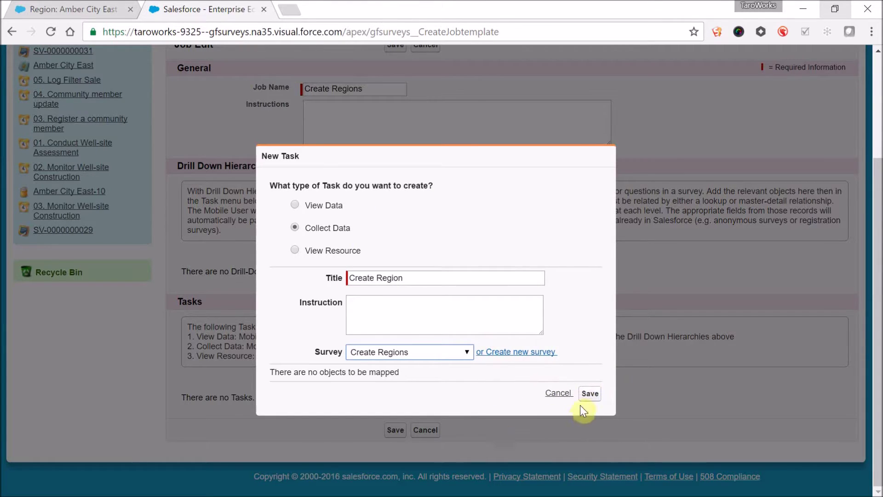
pyautogui.click(590, 393)
# Save the Create Regions job and publish it.
pyautogui.click(394, 451)
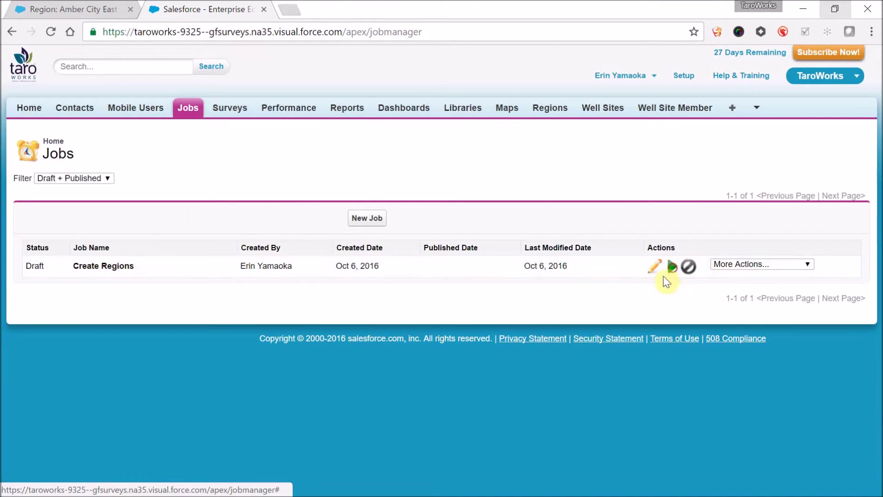
pyautogui.click(670, 272)
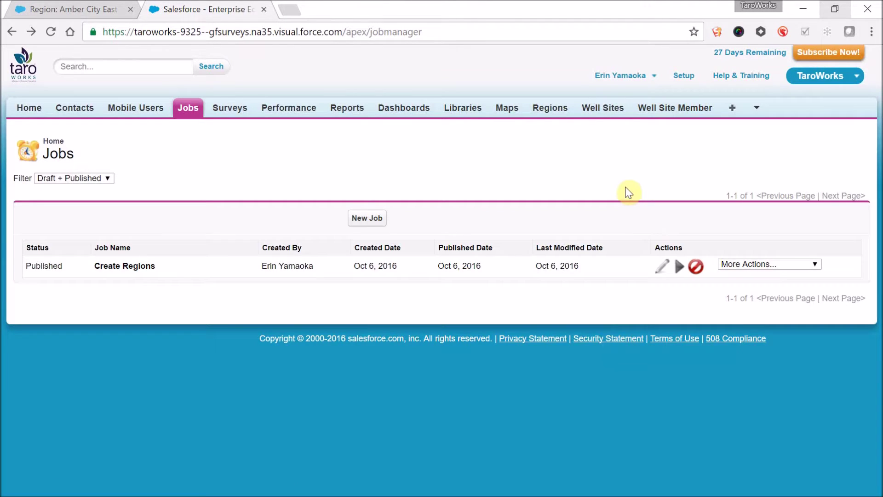
# Assign the Create Regions job to the available partner user as a queue member and save the queue.
pyautogui.click(800, 265)
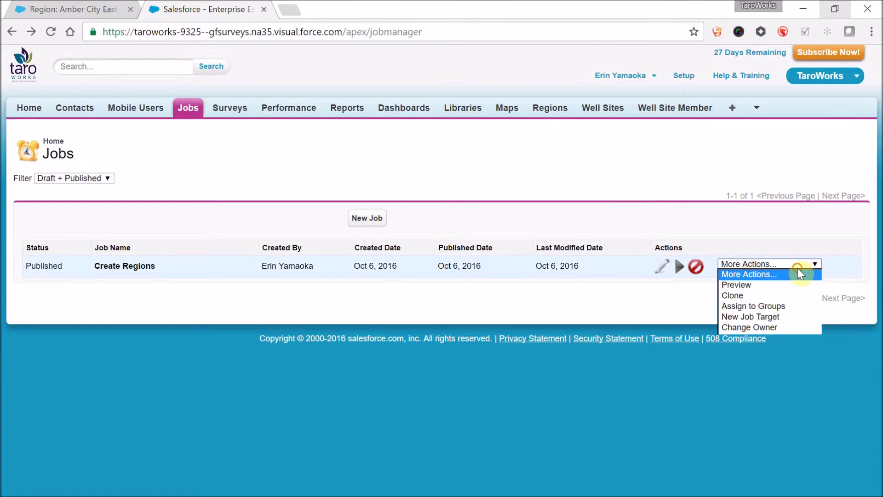
pyautogui.click(792, 307)
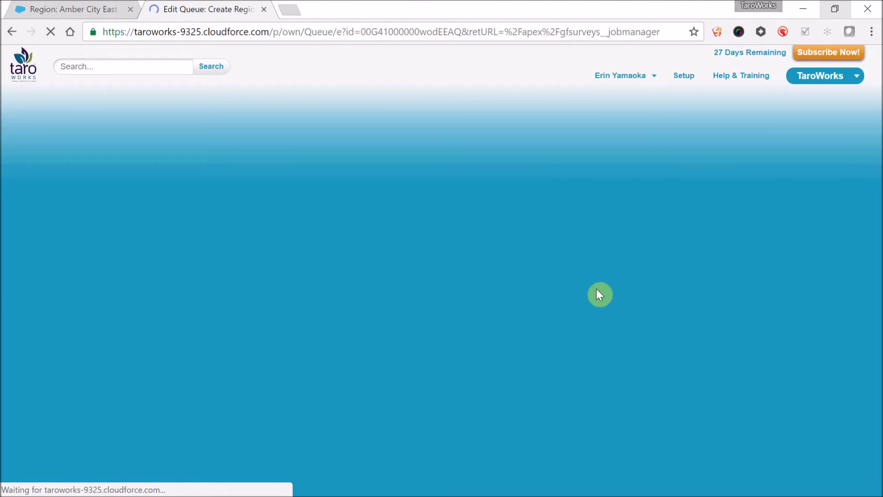
pyautogui.scroll(-12, 527, 285)
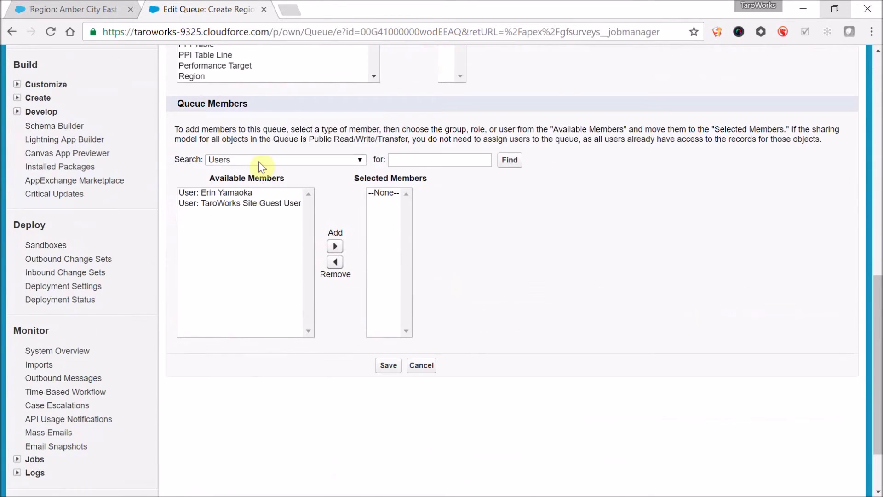
pyautogui.click(351, 159)
pyautogui.click(256, 172)
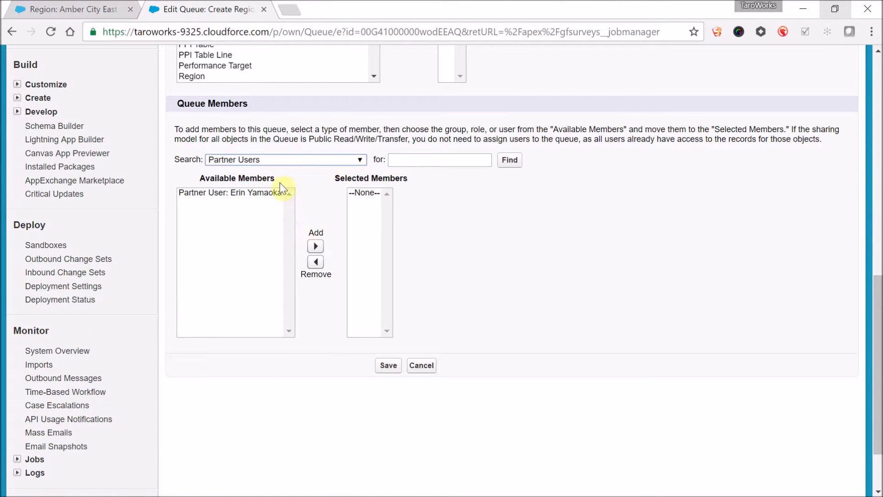
pyautogui.click(274, 193)
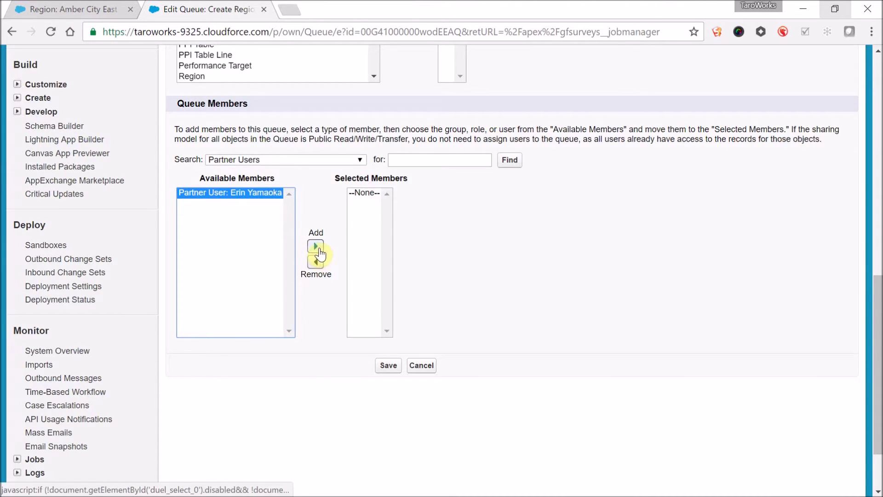
pyautogui.click(320, 254)
pyautogui.click(388, 366)
# Switch to the TaroWorks mobile app in BlueStacks and sync it with the Salesforce server.
pyautogui.hotkey('alt', 'Tab')
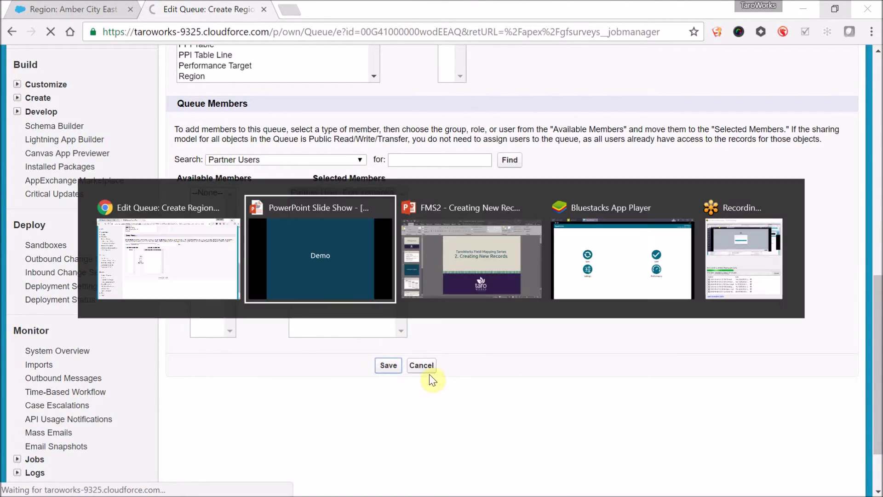
pyautogui.press('Tab')
pyautogui.press('Tab')
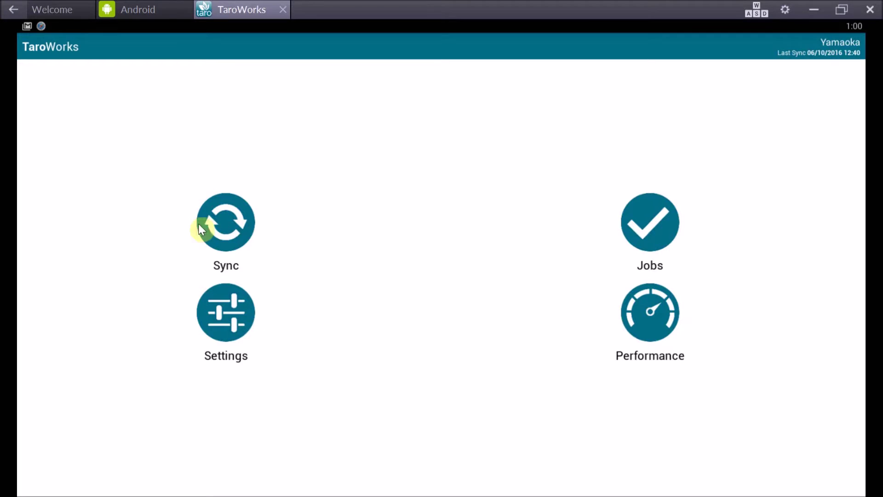
pyautogui.click(243, 229)
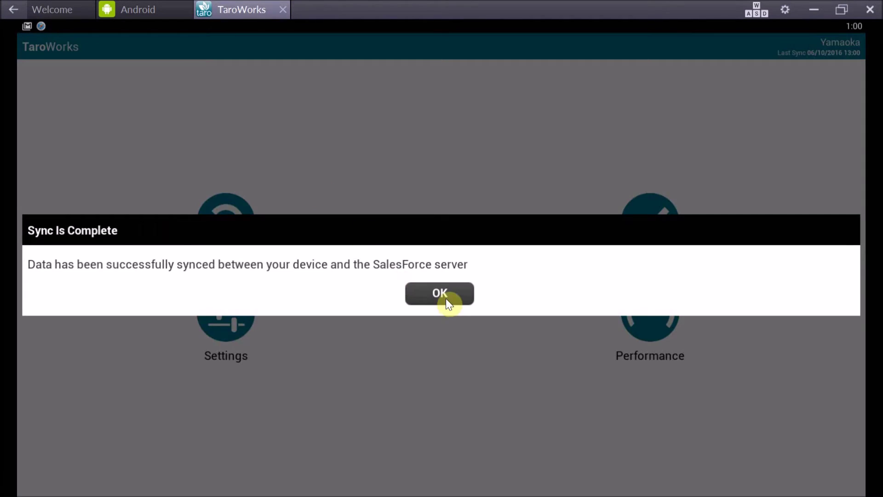
pyautogui.click(446, 298)
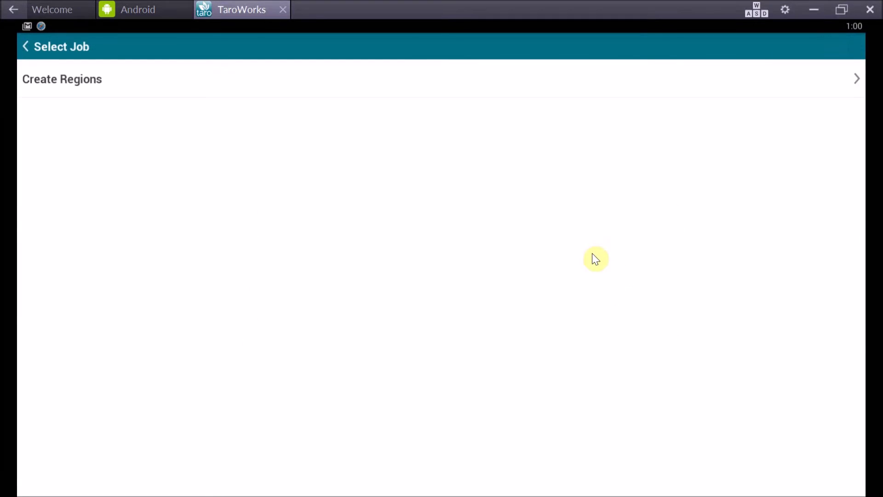
# Start a new Create Regions job and fill in its Create Region form with Northeast as the Region Name.
pyautogui.click(317, 86)
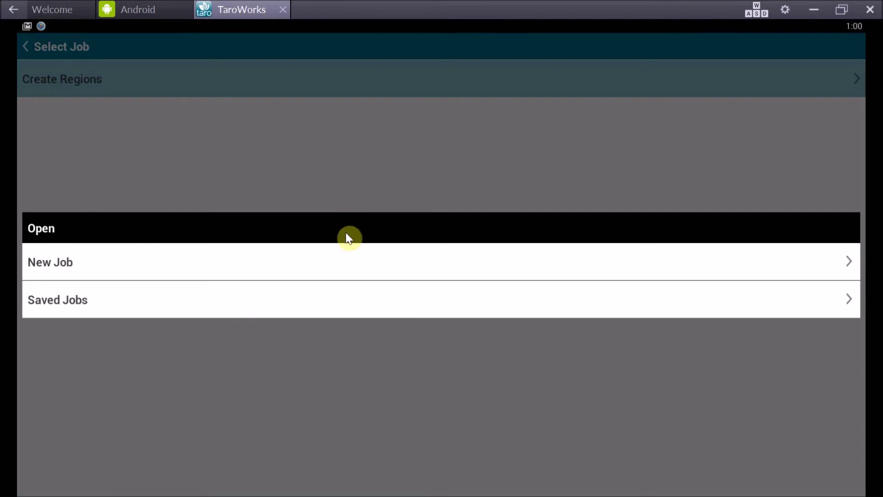
pyautogui.click(347, 261)
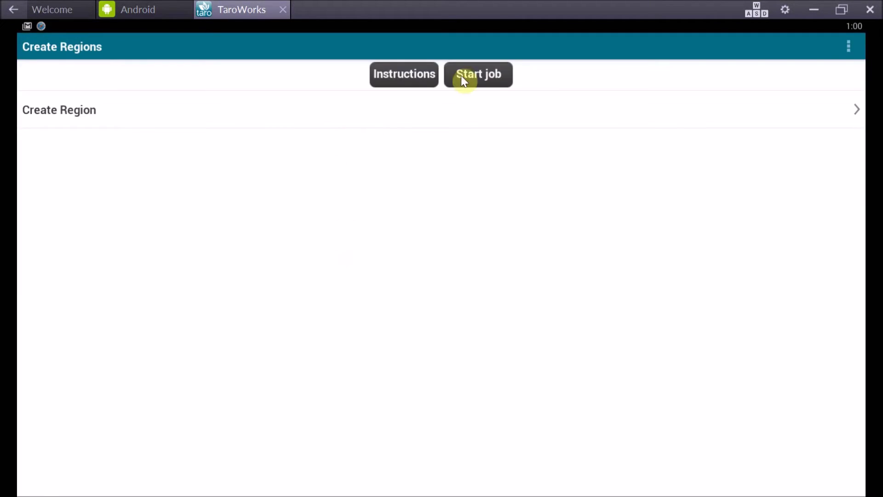
pyautogui.click(492, 83)
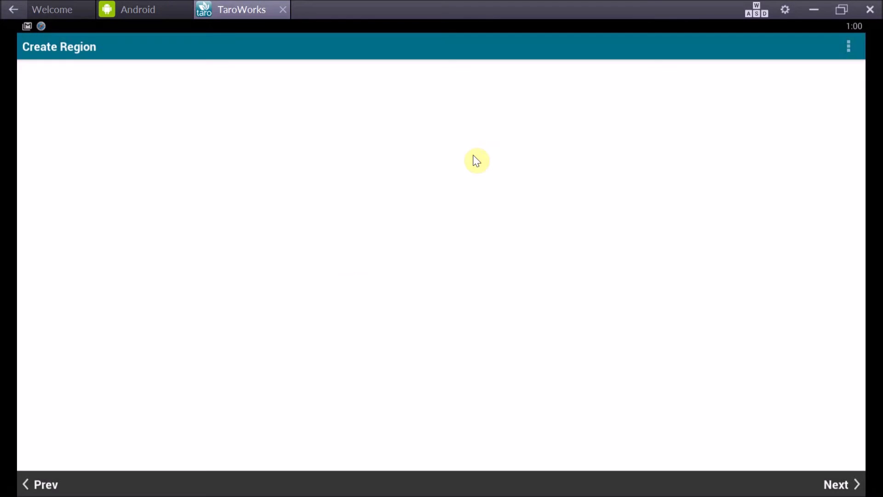
pyautogui.click(387, 138)
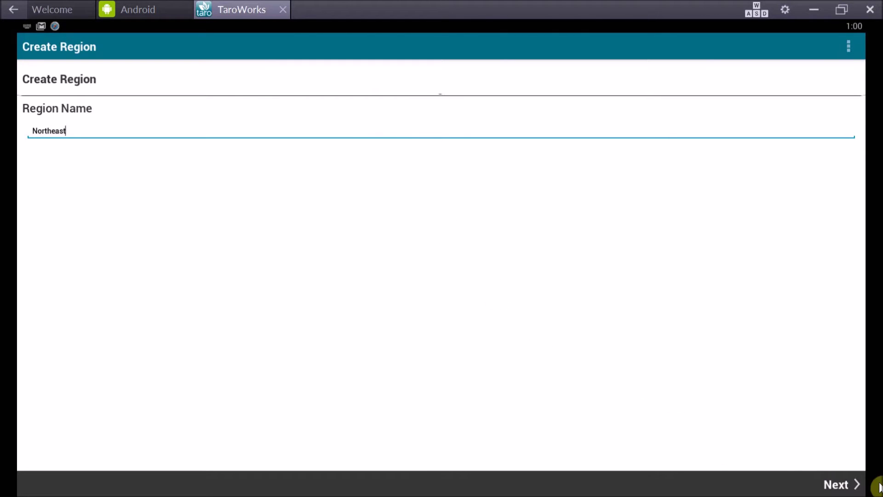
pyautogui.click(853, 484)
pyautogui.click(852, 483)
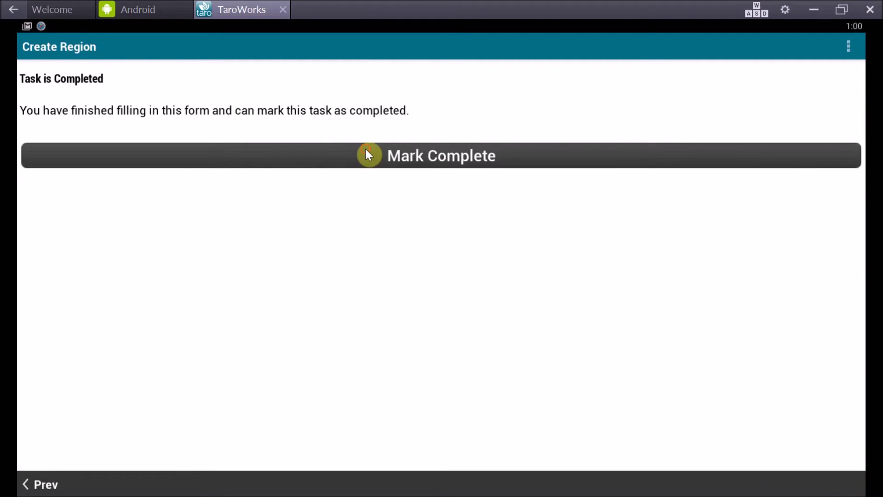
# Mark the Create Region task complete and sync the finished job with the Salesforce server immediately.
pyautogui.click(380, 168)
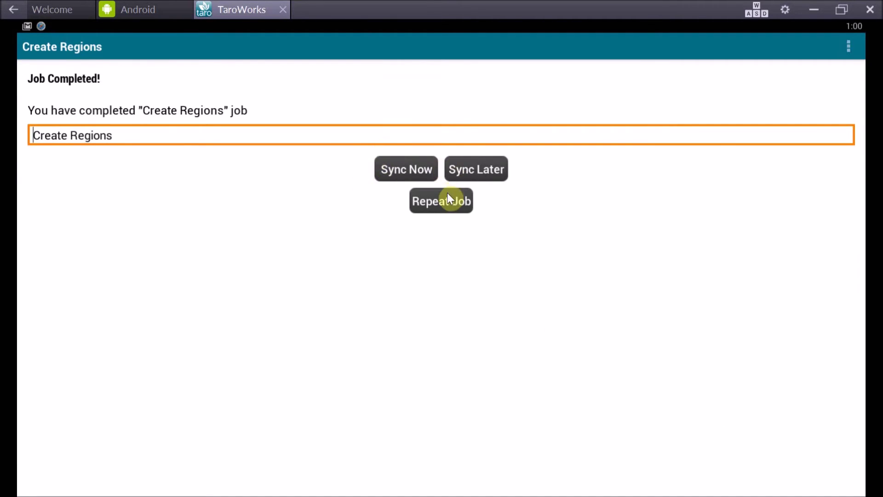
pyautogui.click(409, 174)
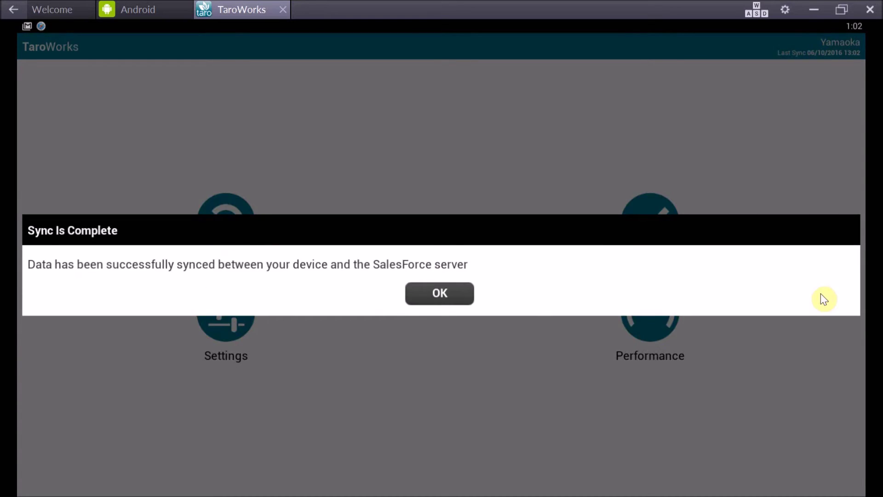
pyautogui.click(457, 292)
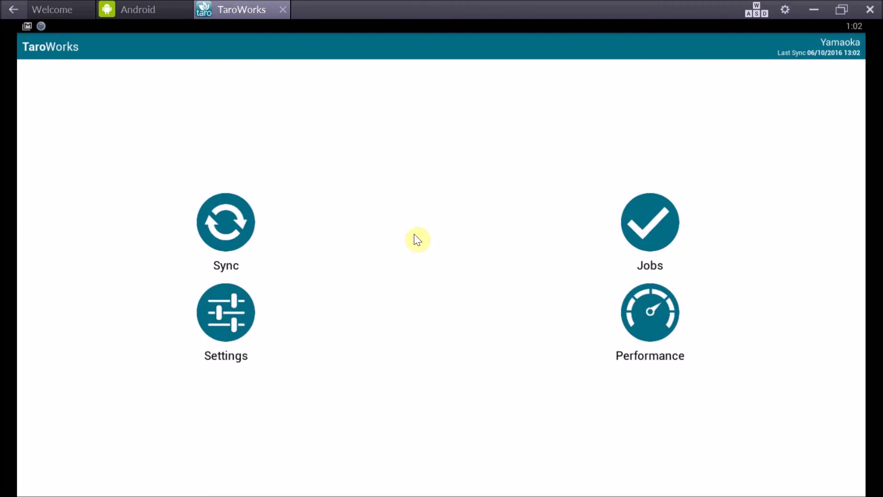
# Switch to Salesforce in the browser and open the Northeast record from the Regions list to check it.
pyautogui.hotkey('alt', 'Tab')
pyautogui.click(550, 109)
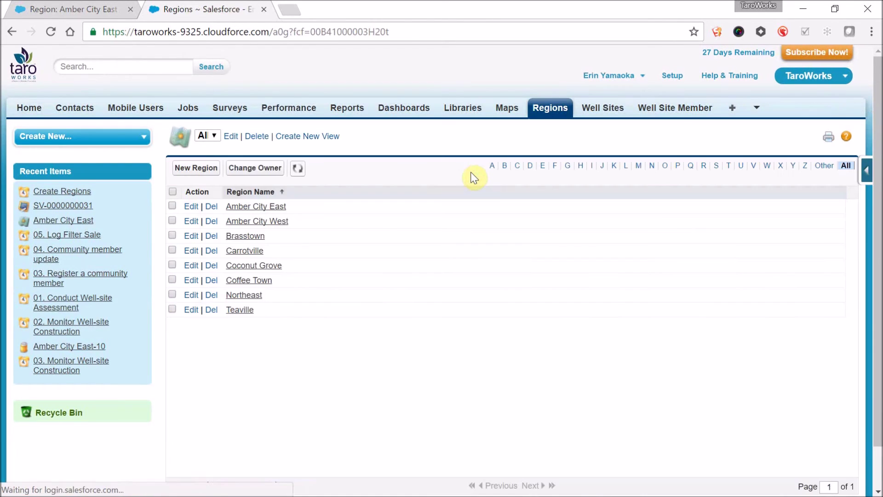
pyautogui.click(243, 297)
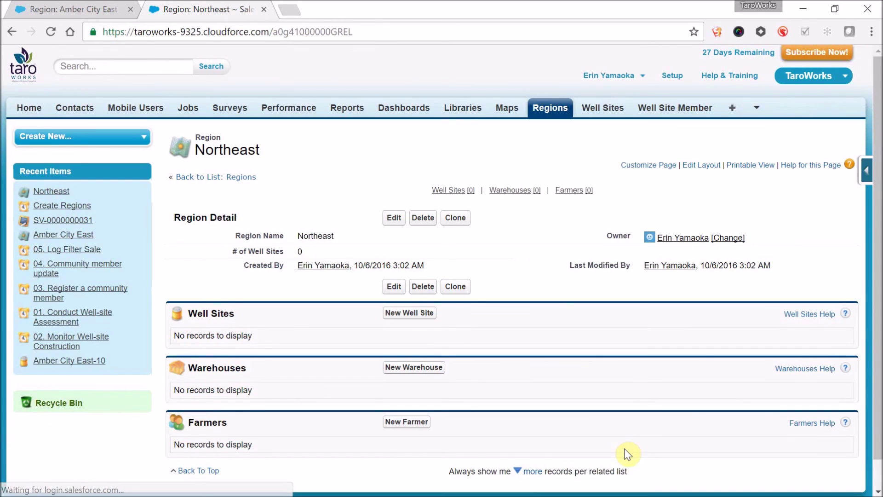